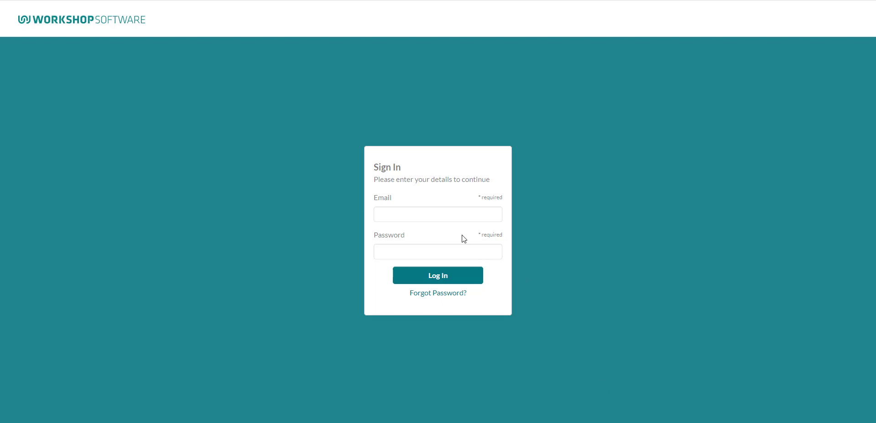
- Log in to the portal with the customer's e-mail address and account password
click(437, 213)
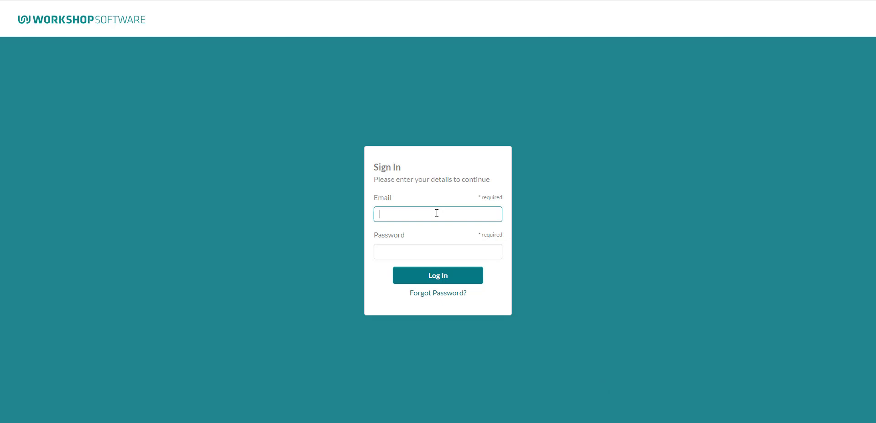
key(Tab)
text(•••••••••)
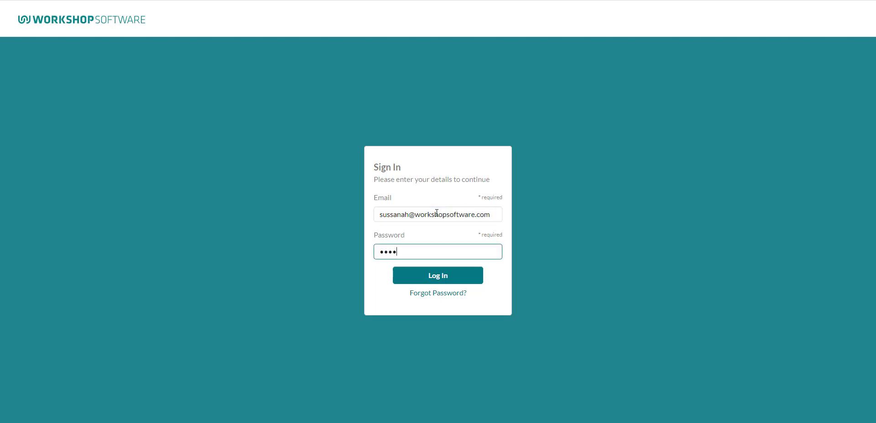
text(••)
click(447, 276)
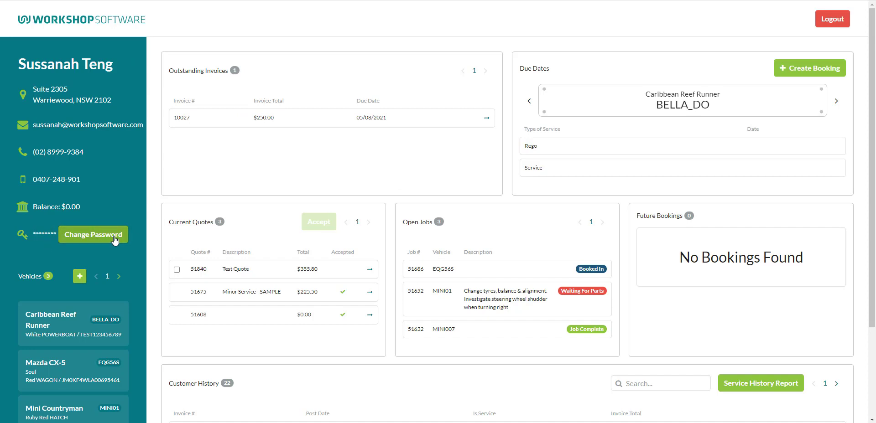
scroll(115, 241, down, 3)
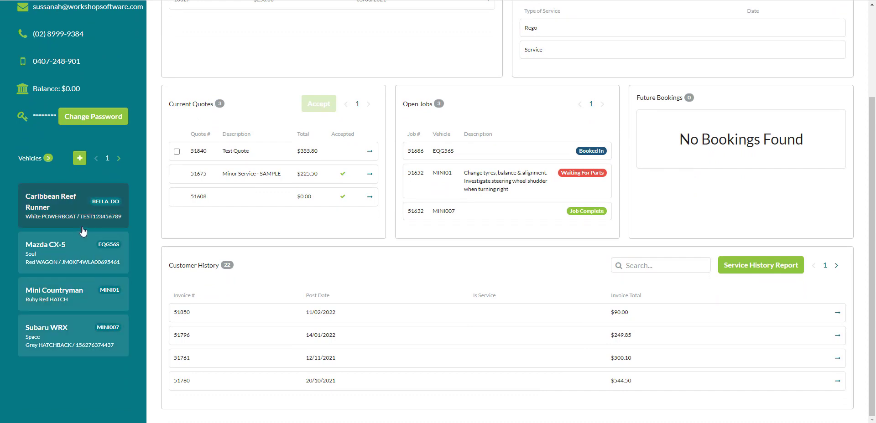
click(118, 159)
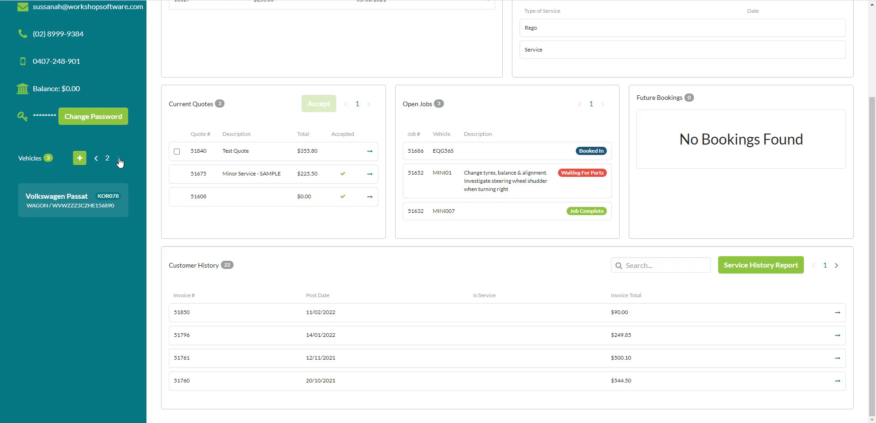
click(96, 158)
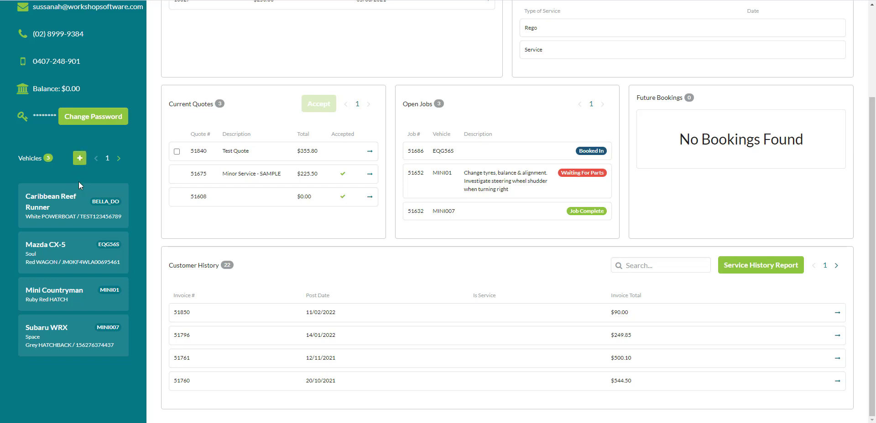
scroll(79, 182, up, 3)
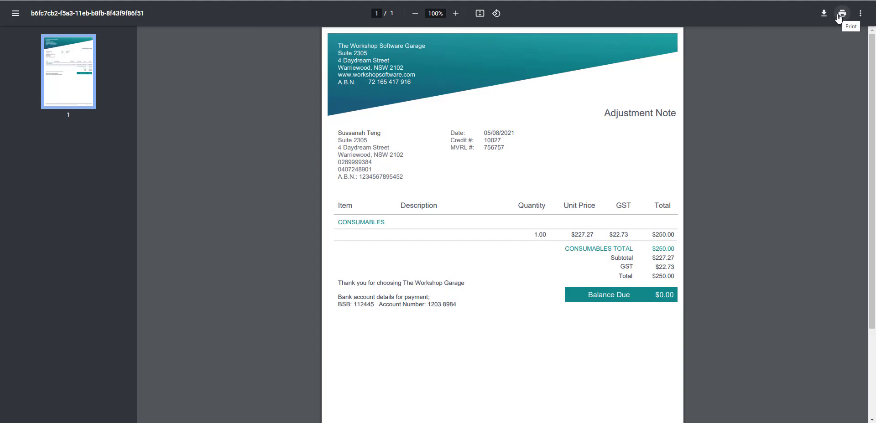
key(ctrl+w)
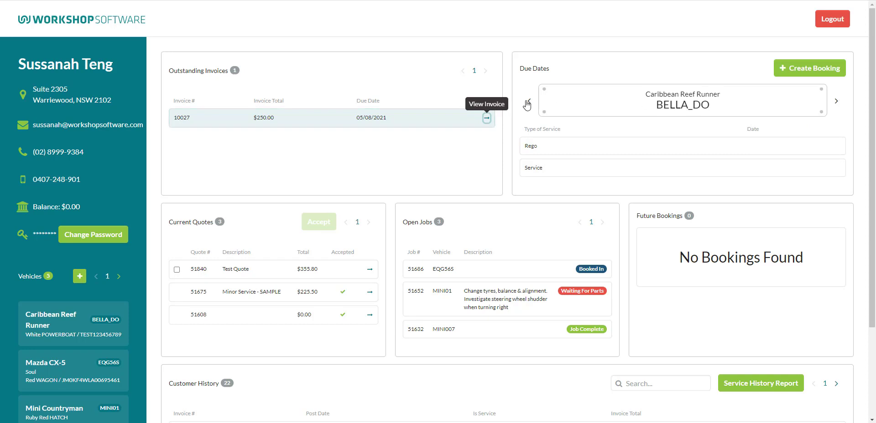
- Advance the Due Dates carousel past the Mazda CX-5 to the Mini Countryman MINI01
click(836, 103)
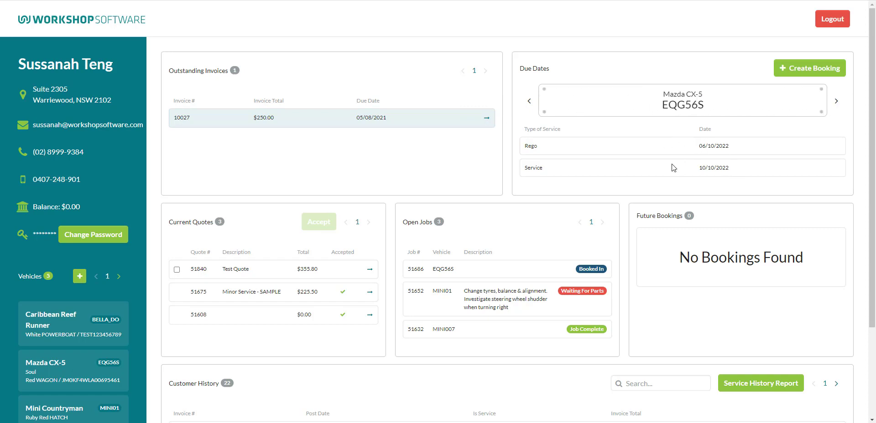
click(836, 103)
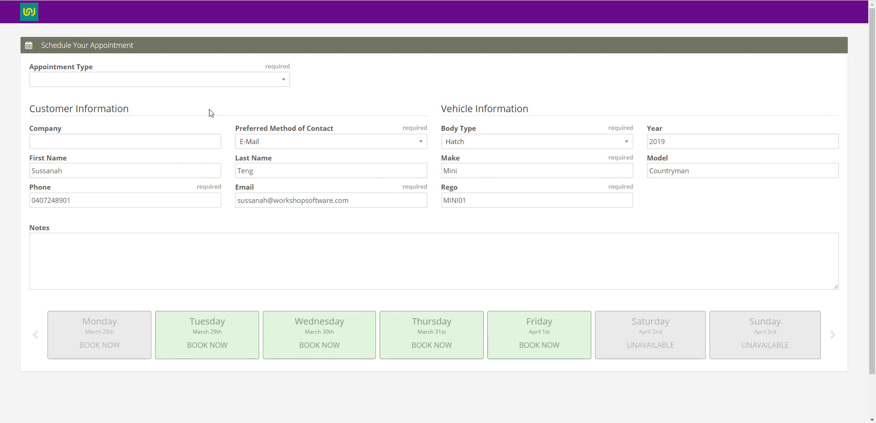
click(155, 86)
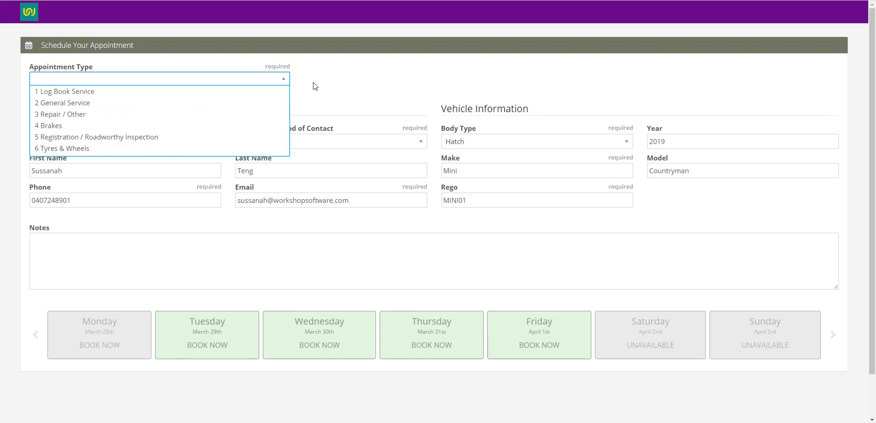
click(347, 86)
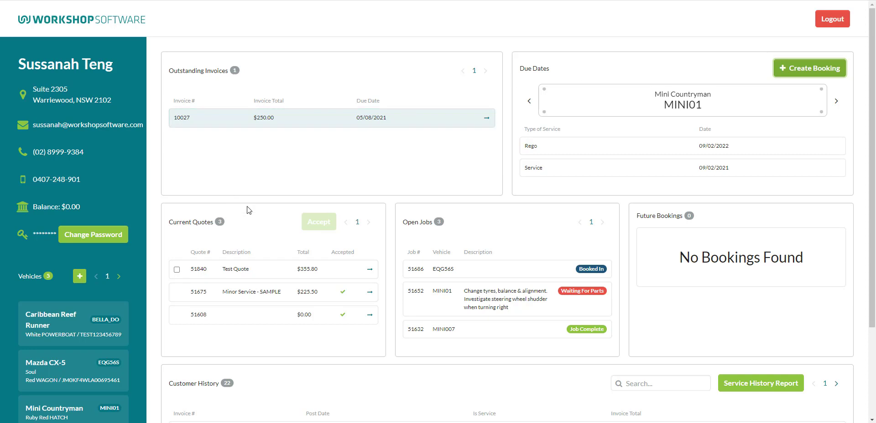
- Tick the Test Quote checkbox in the quotes list so it can be accepted
scroll(248, 210, down, 1)
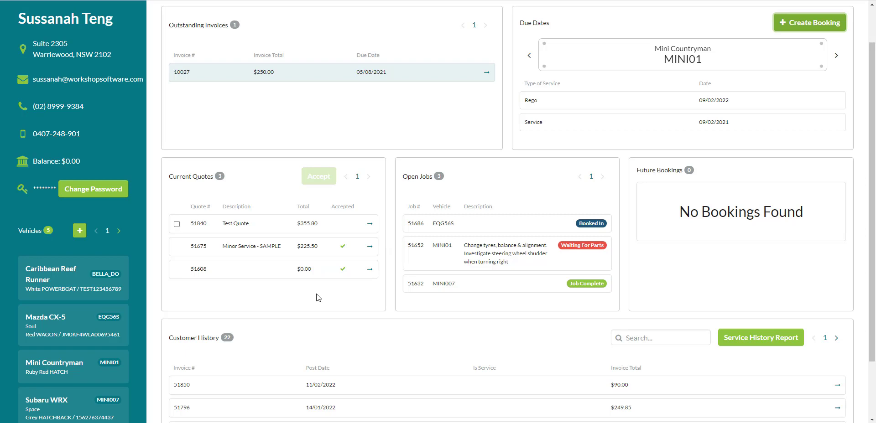
click(177, 224)
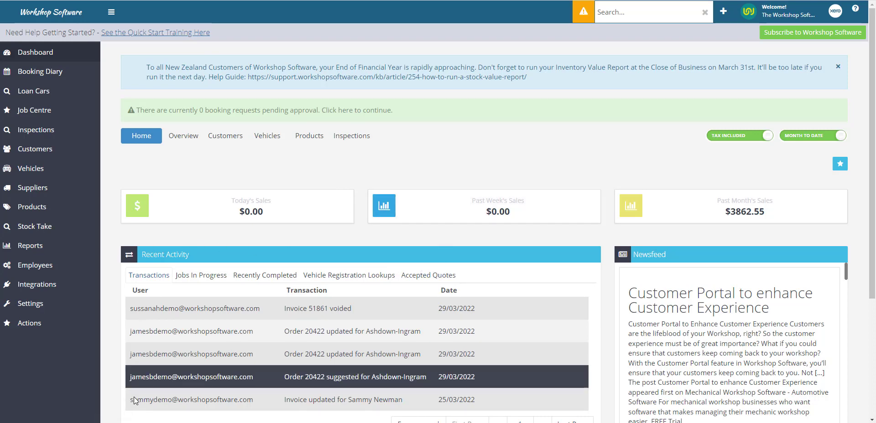
- Filter Recent Activity to Accepted Quotes and view the Minor Service - SAMPLE quote
click(425, 279)
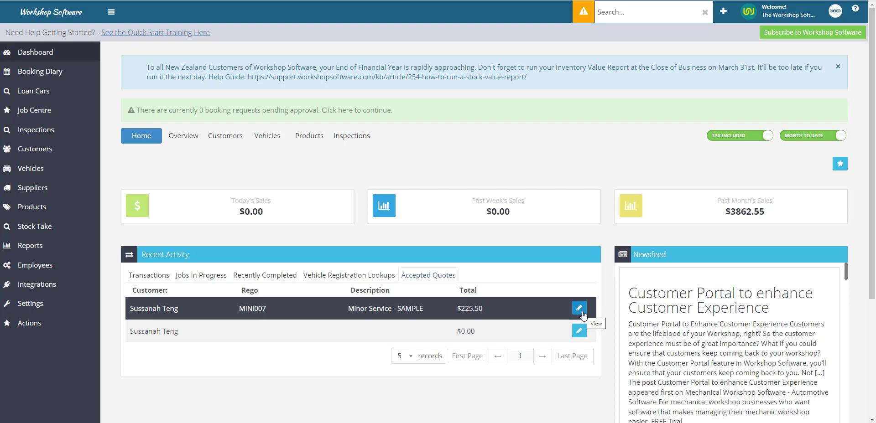
click(582, 312)
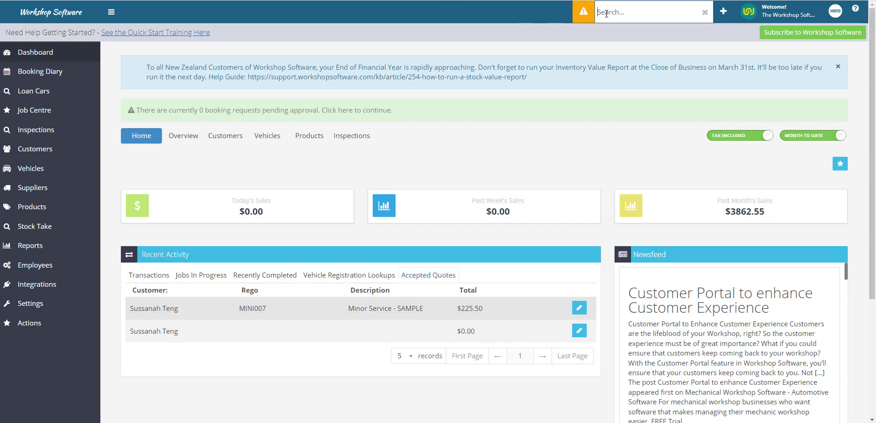
- Search for the Waiting For Parts job number, open its invoice and list the Job Status options
click(606, 14)
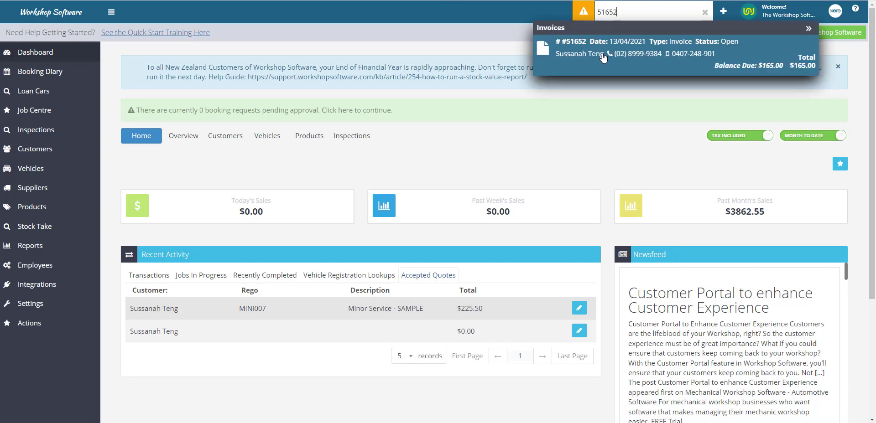
click(604, 54)
scroll(267, 190, down, 7)
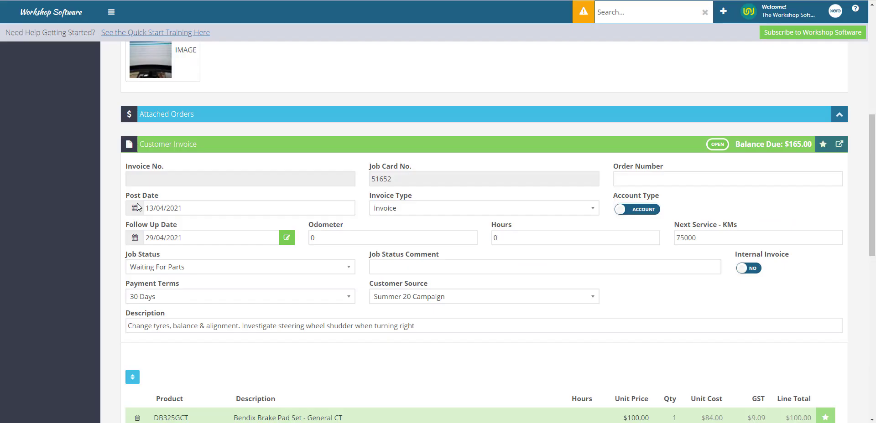
click(182, 269)
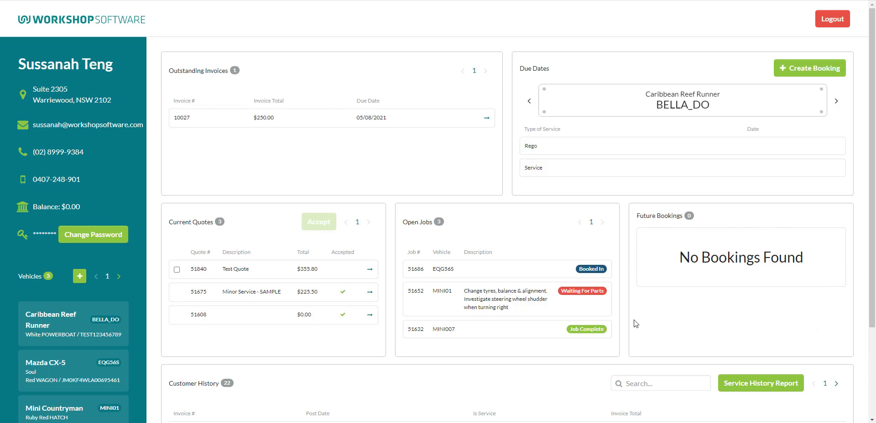
scroll(739, 330, down, 3)
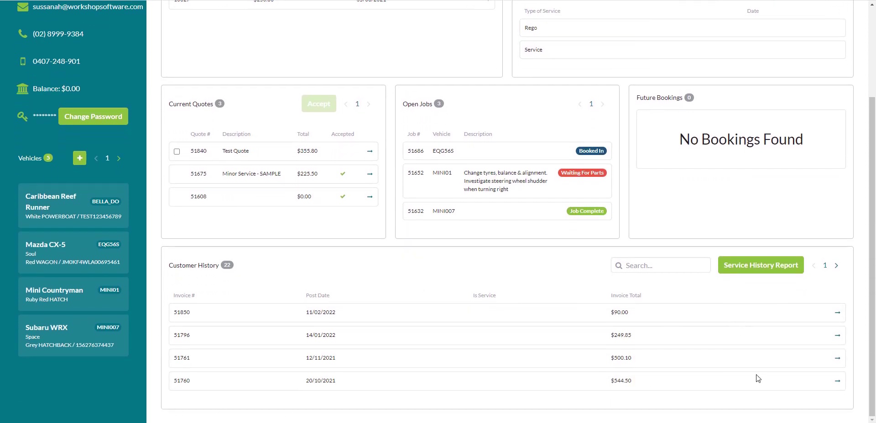
scroll(757, 379, up, 3)
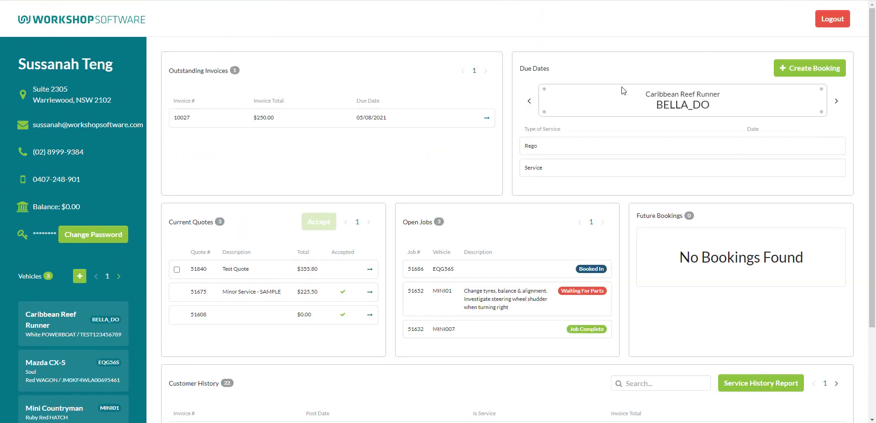
scroll(645, 183, down, 3)
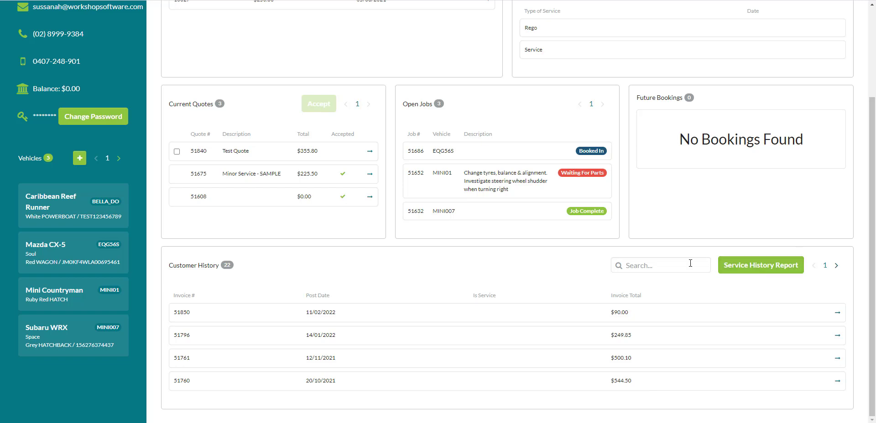
click(633, 265)
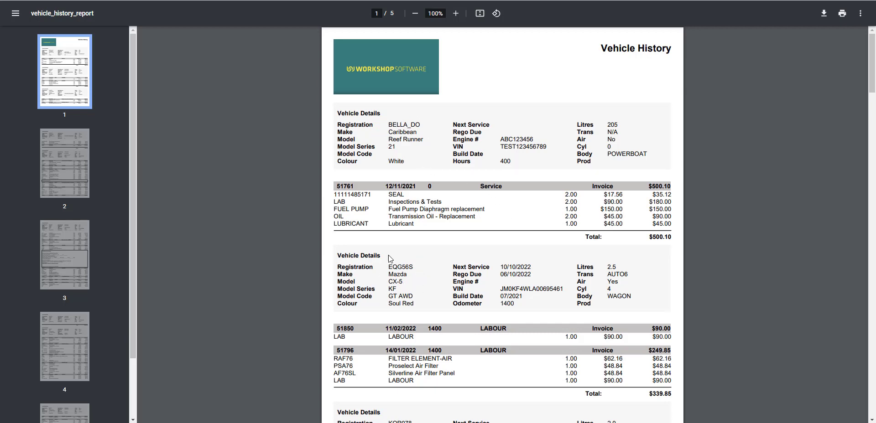
scroll(526, 278, down, 10)
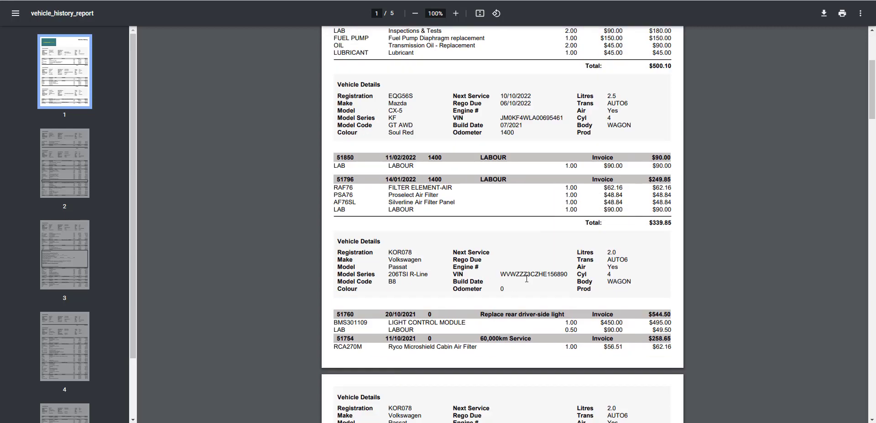
scroll(526, 279, down, 12)
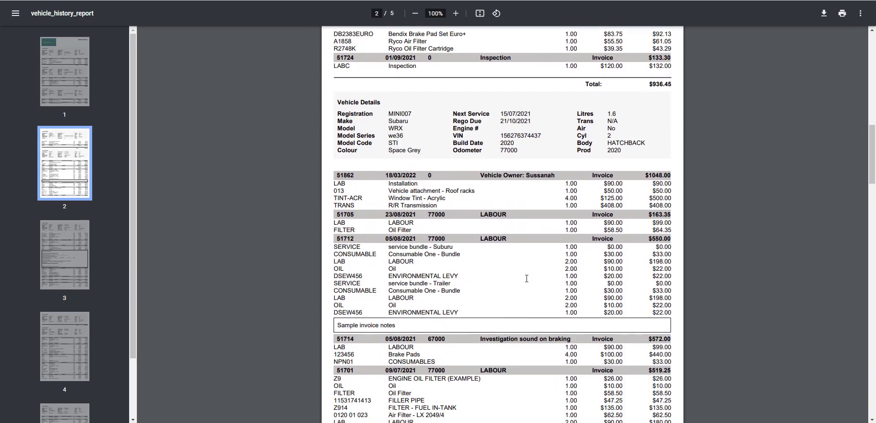
scroll(529, 281, down, 10)
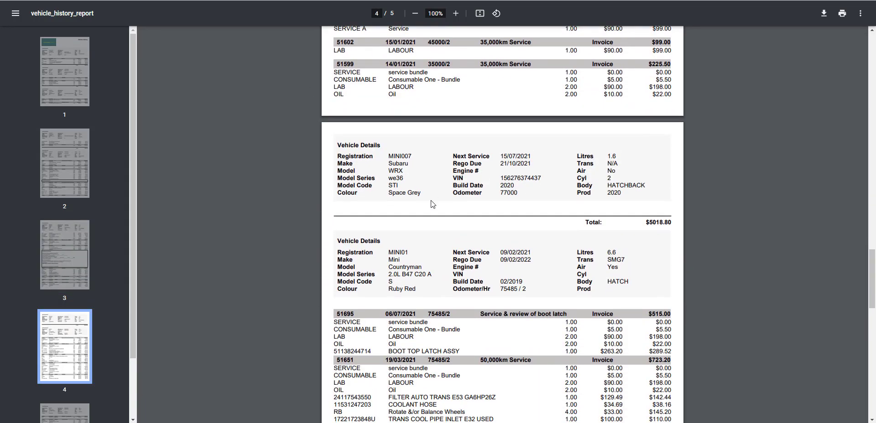
scroll(434, 195, down, 15)
scroll(433, 204, up, 20)
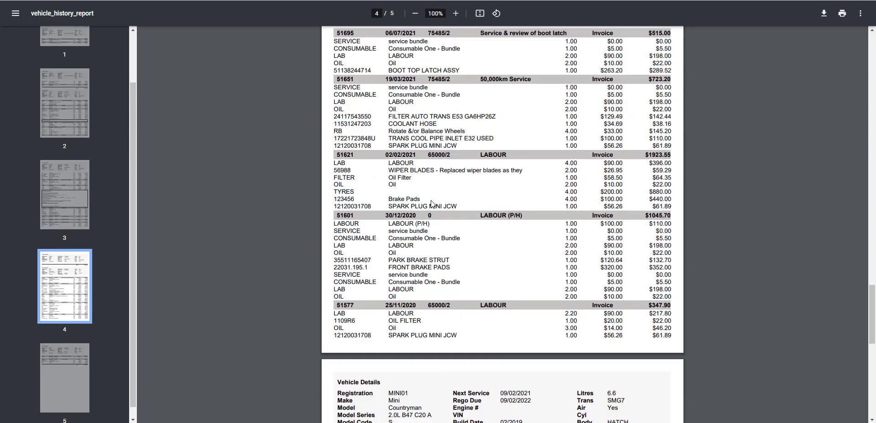
scroll(432, 204, up, 20)
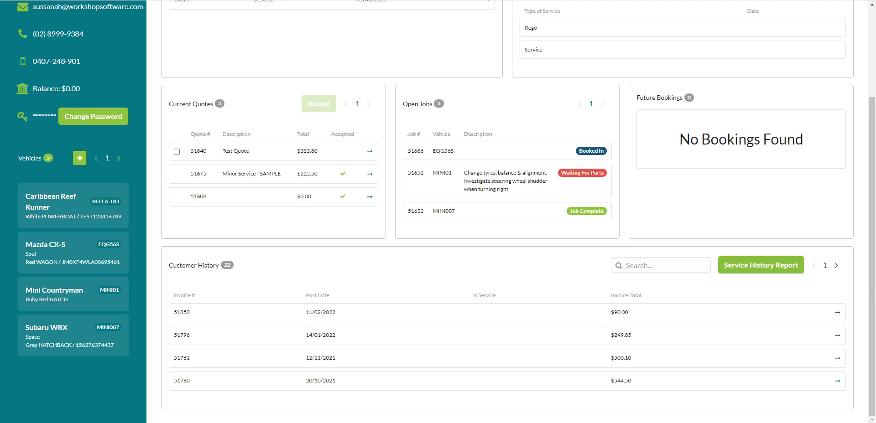
scroll(851, 392, up, 3)
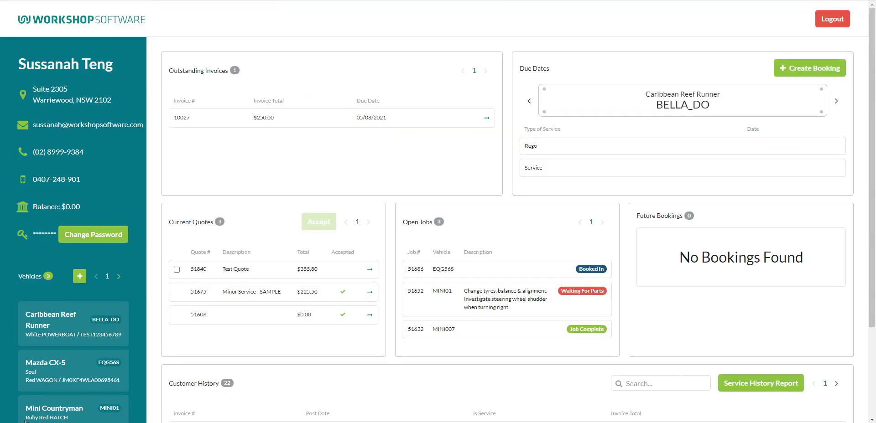
scroll(145, 301, down, 1)
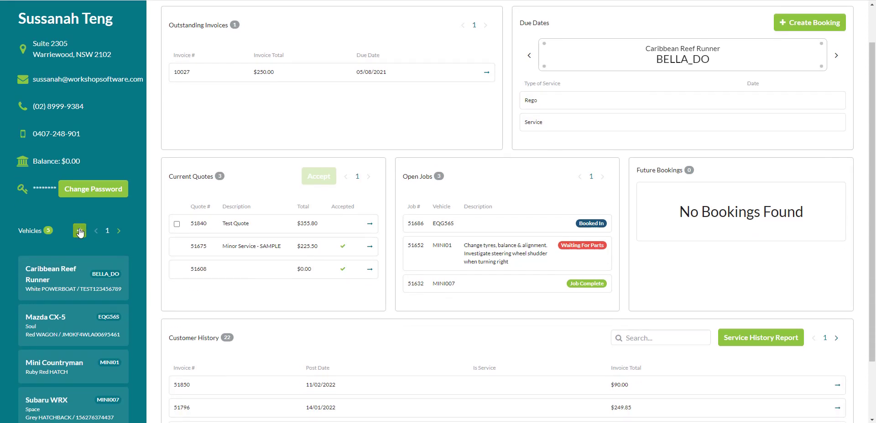
click(80, 232)
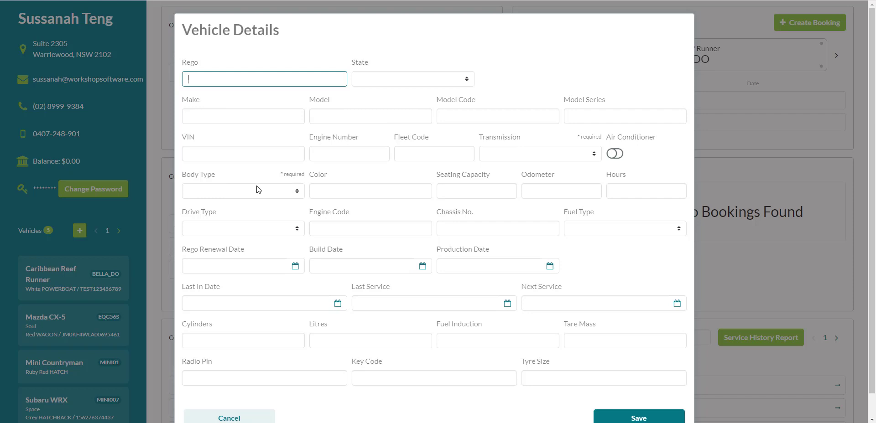
scroll(616, 373, down, 1)
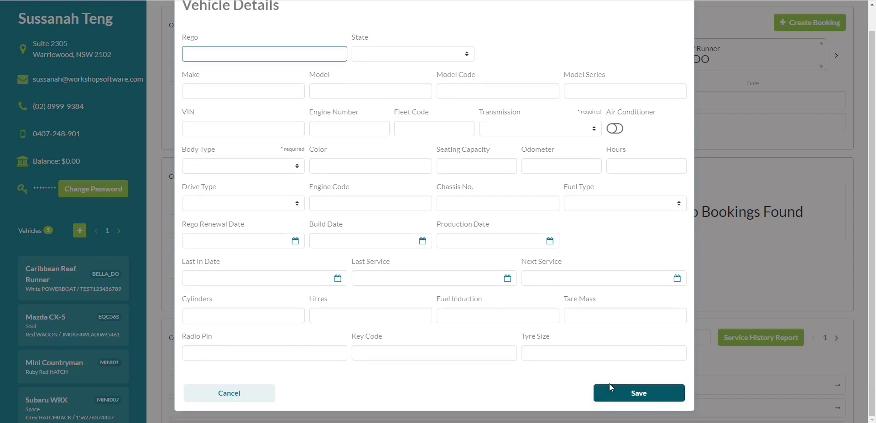
scroll(204, 144, up, 1)
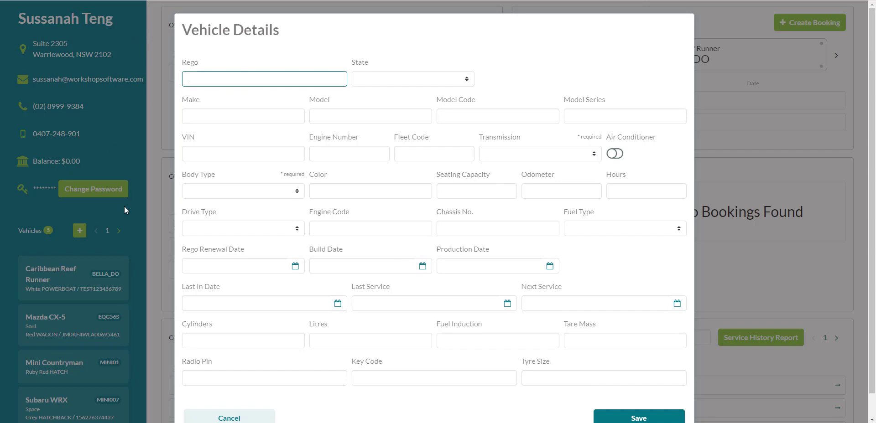
click(143, 206)
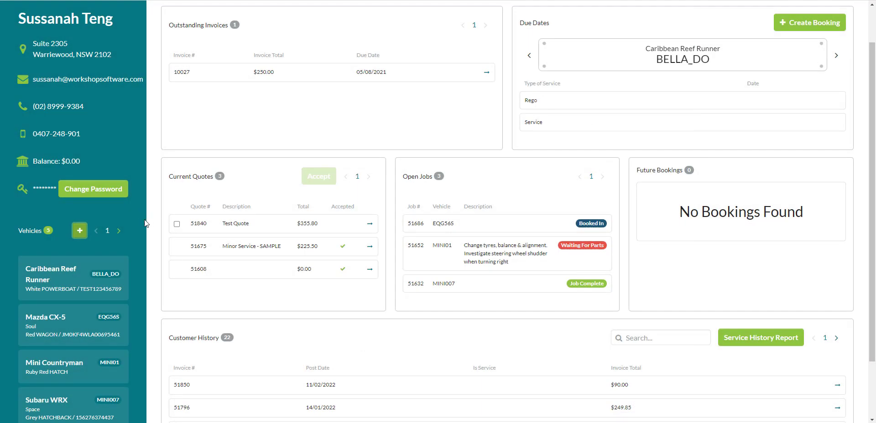
- Open the Mazda CX-5 Vehicle Details and review its specs, including the 1400 odometer
scroll(136, 239, down, 1)
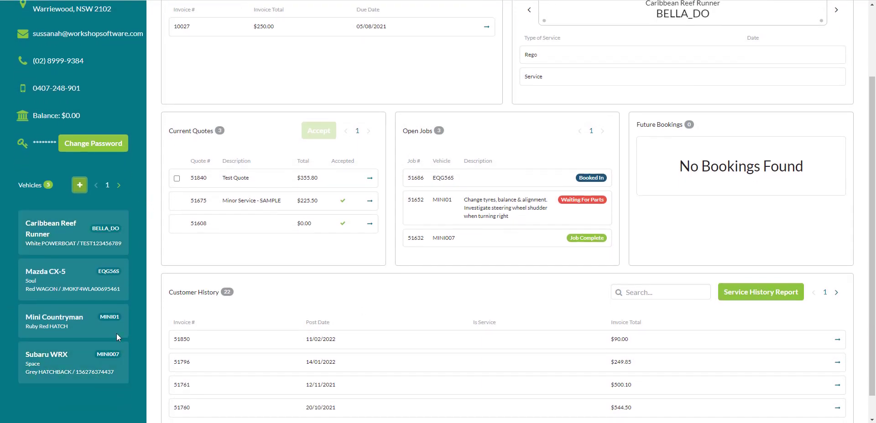
click(58, 287)
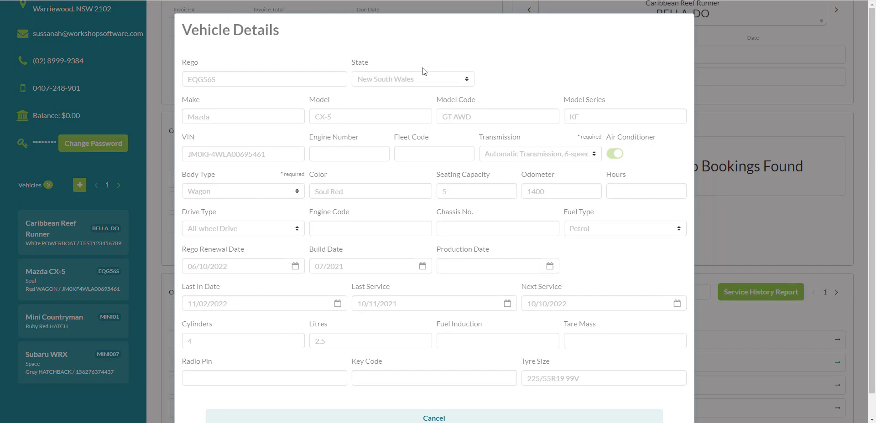
scroll(569, 346, down, 1)
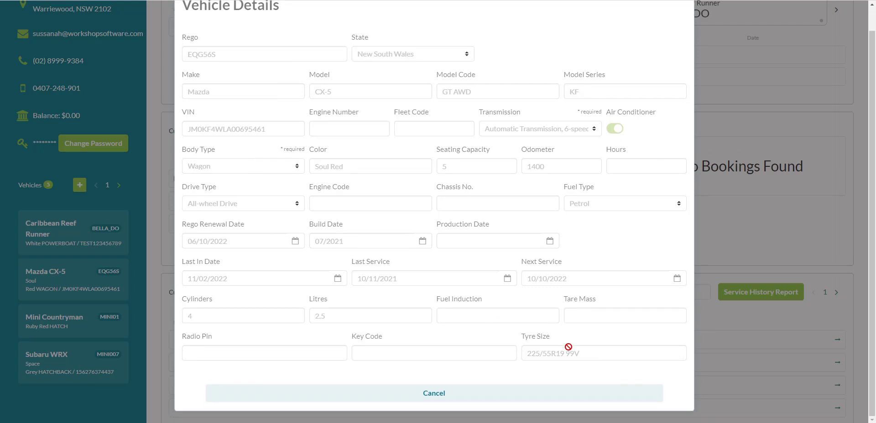
scroll(569, 346, up, 1)
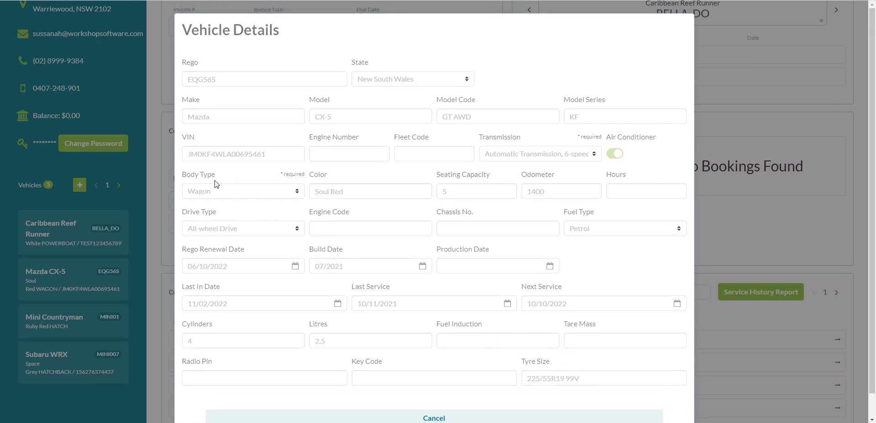
- Cancel the Mazda CX-5 Vehicle Details and return to the top of the dashboard
click(144, 210)
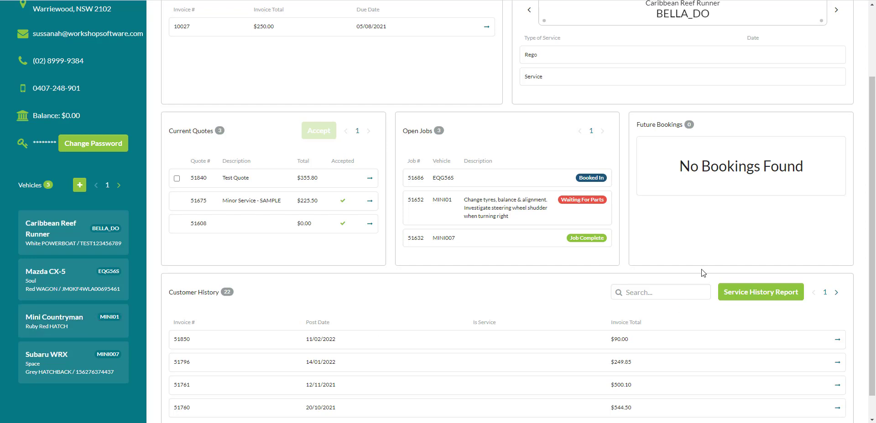
scroll(637, 272, up, 2)
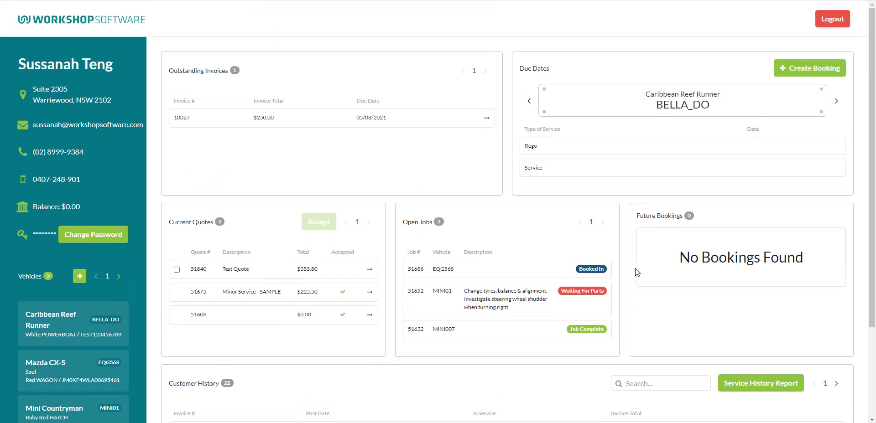